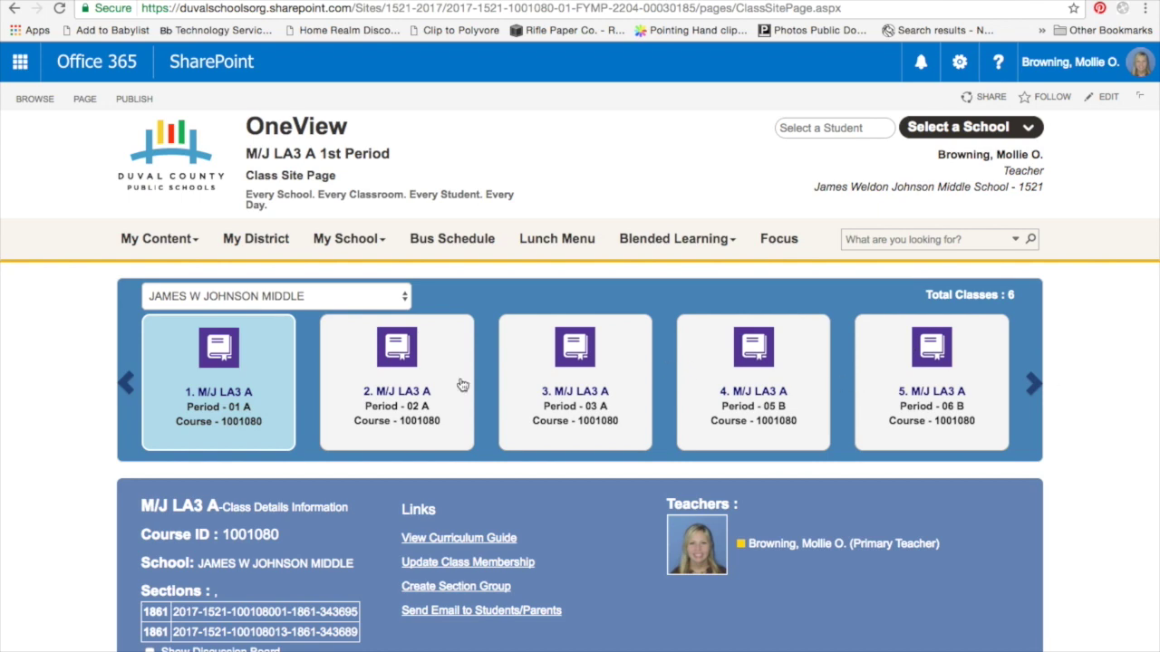
- Select the 1st period M/J LA3 A class and view its class details
click(230, 399)
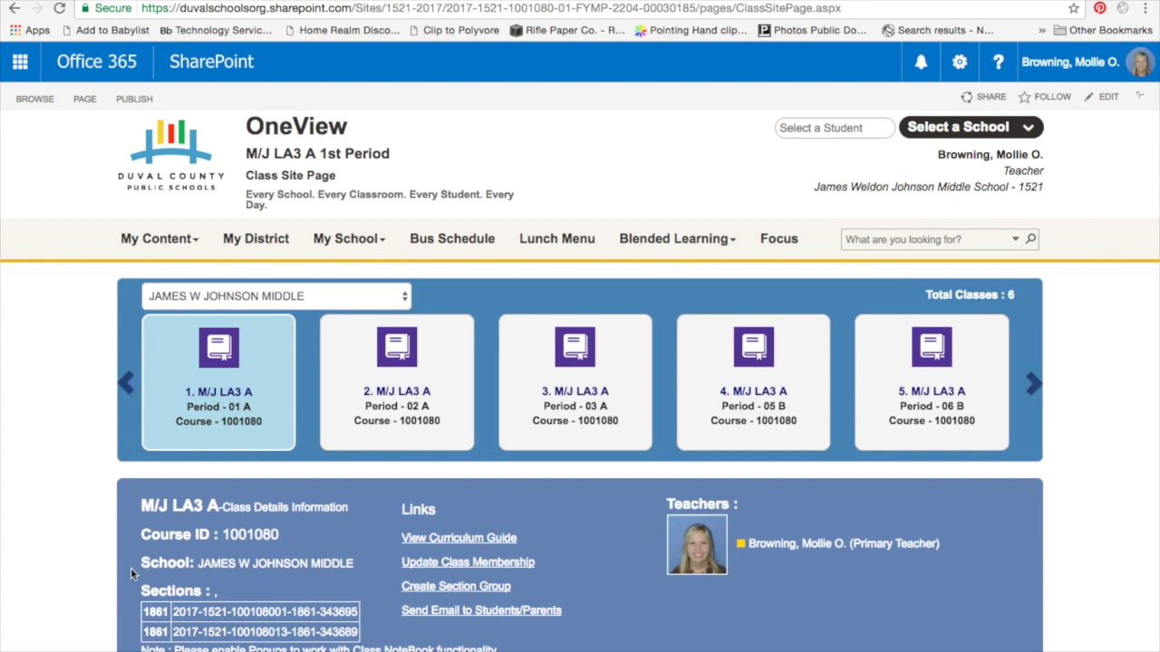
scroll(93, 578, down, 5)
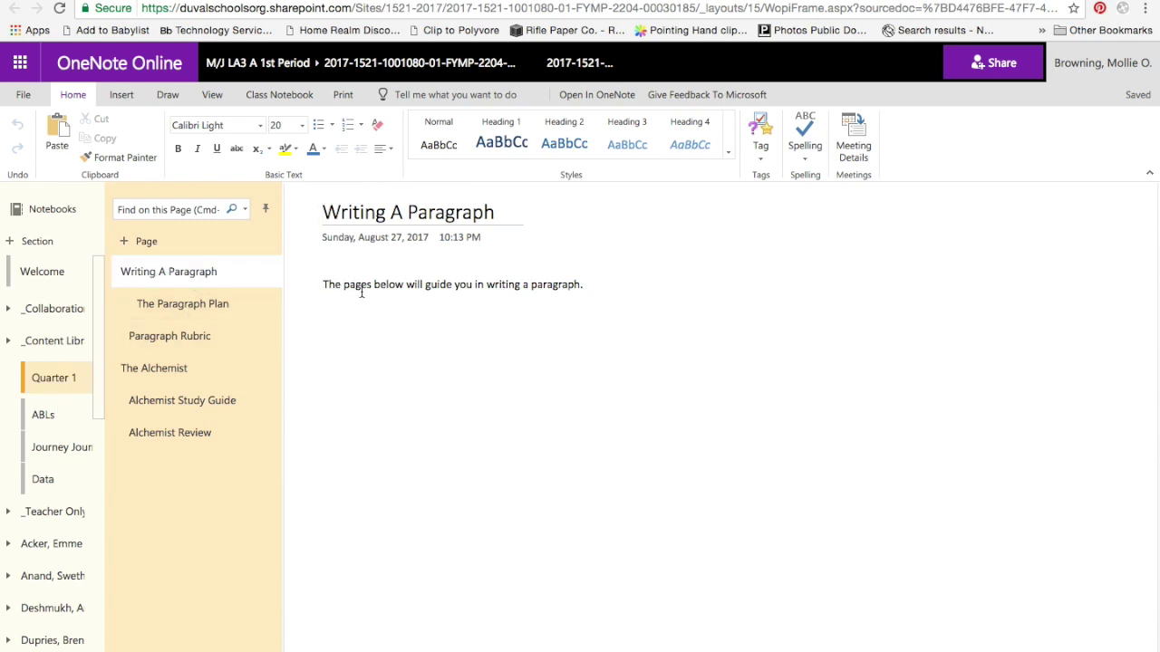
- View the Paragraph Plan, Paragraph Rubric and The Alchemist pages in the content library's Quarter 1 section
click(187, 311)
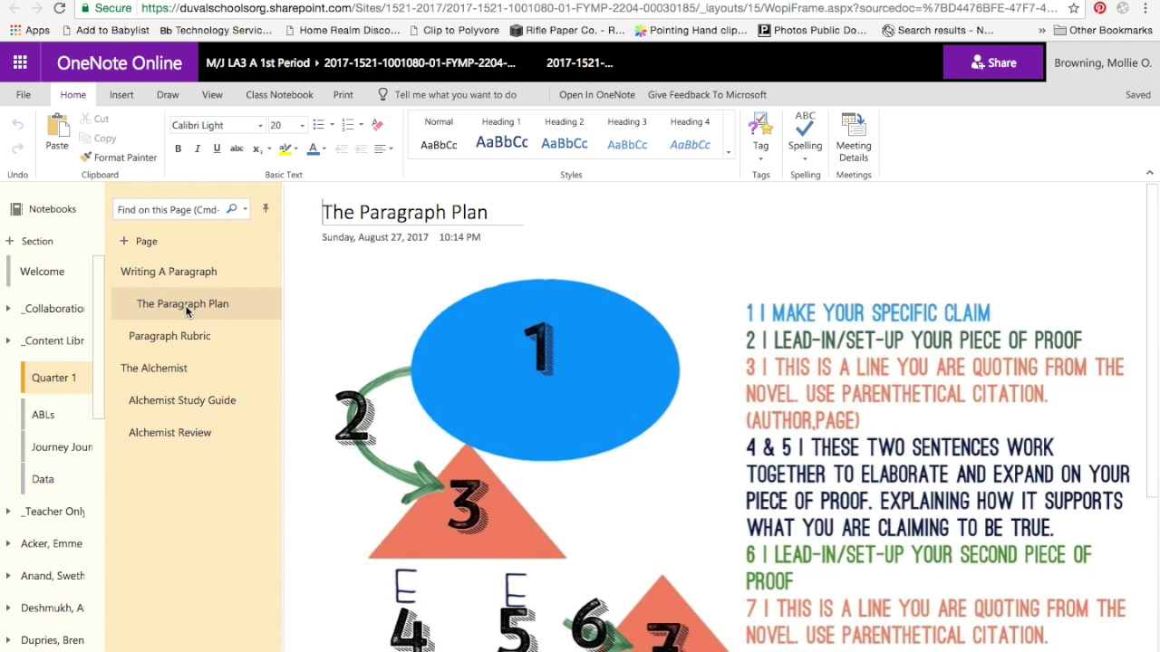
click(178, 339)
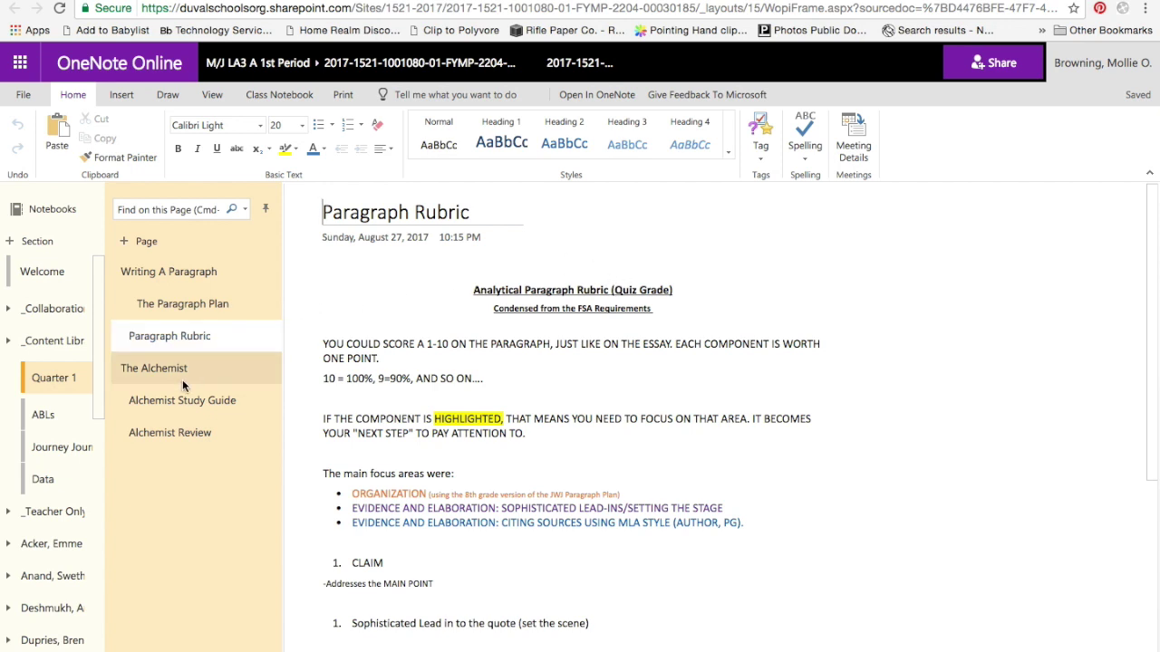
click(161, 371)
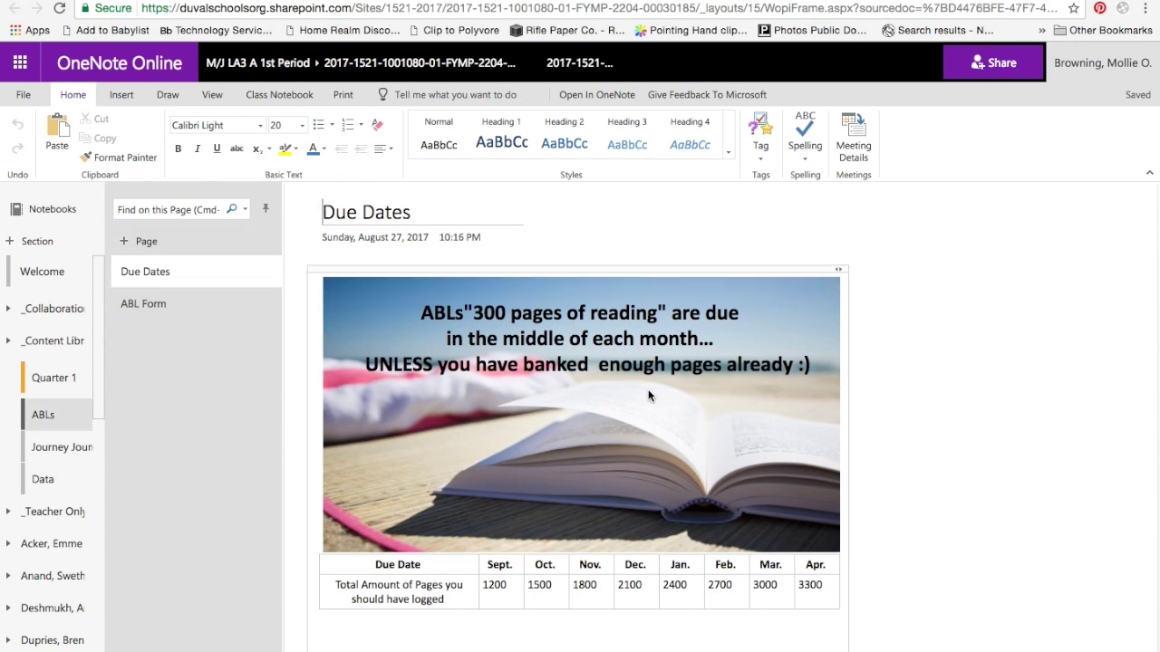
- View the ABL Form page and read through the Journey Journals page requirements in the content library
click(157, 308)
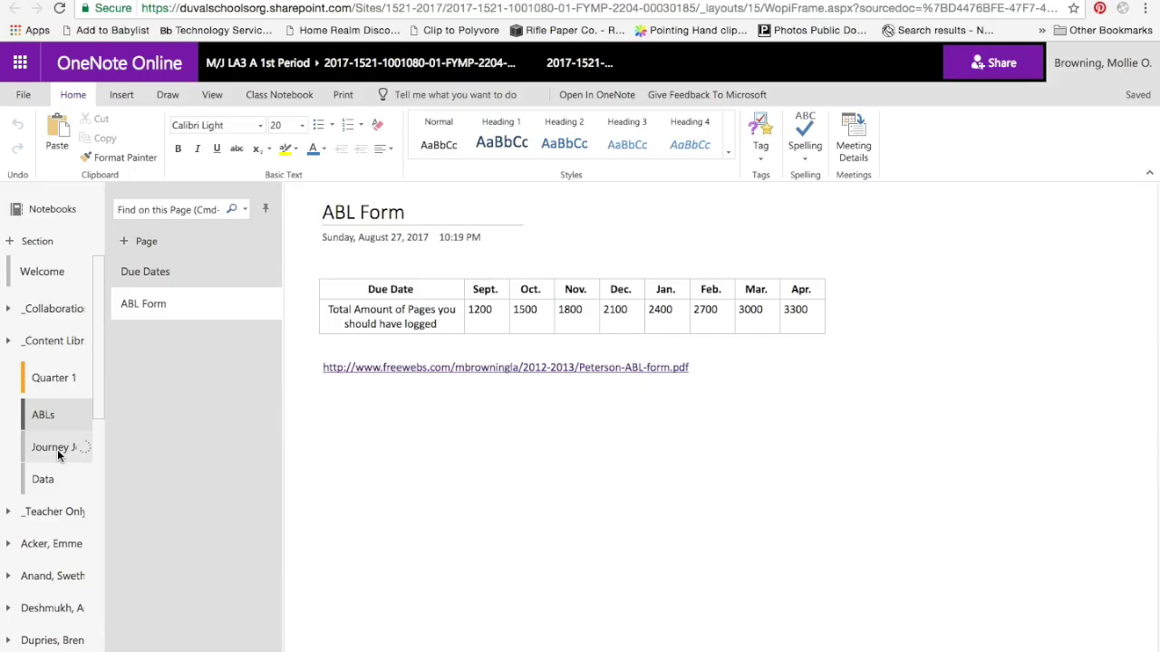
click(57, 449)
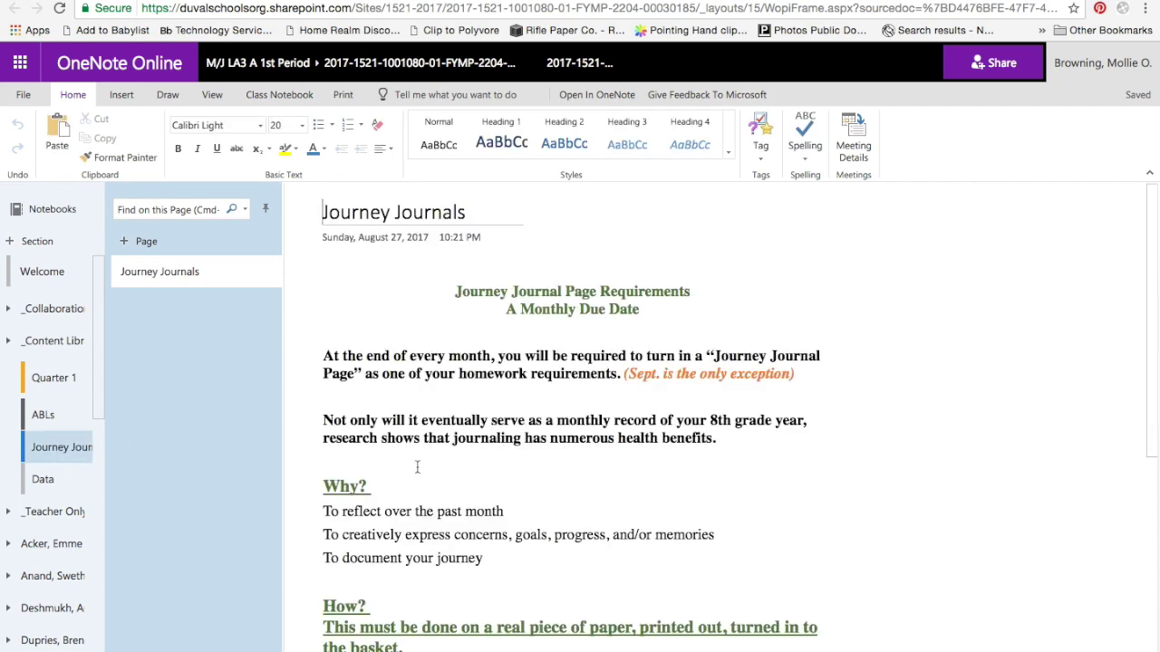
scroll(418, 466, down, 3)
scroll(418, 467, down, 7)
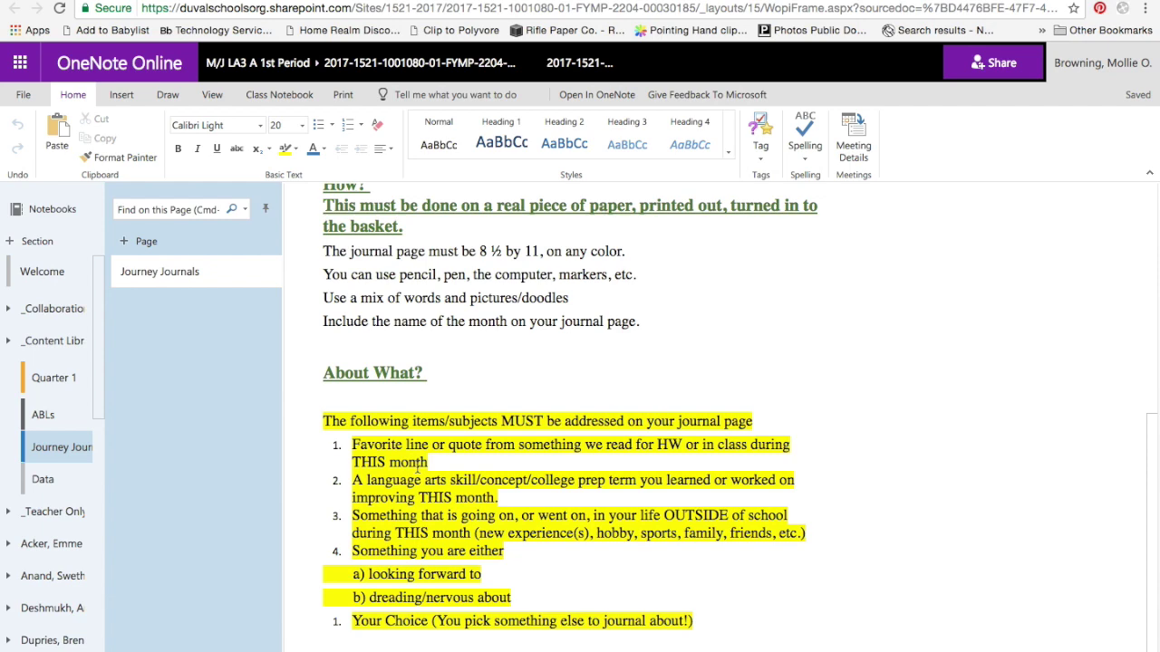
scroll(418, 466, up, 9)
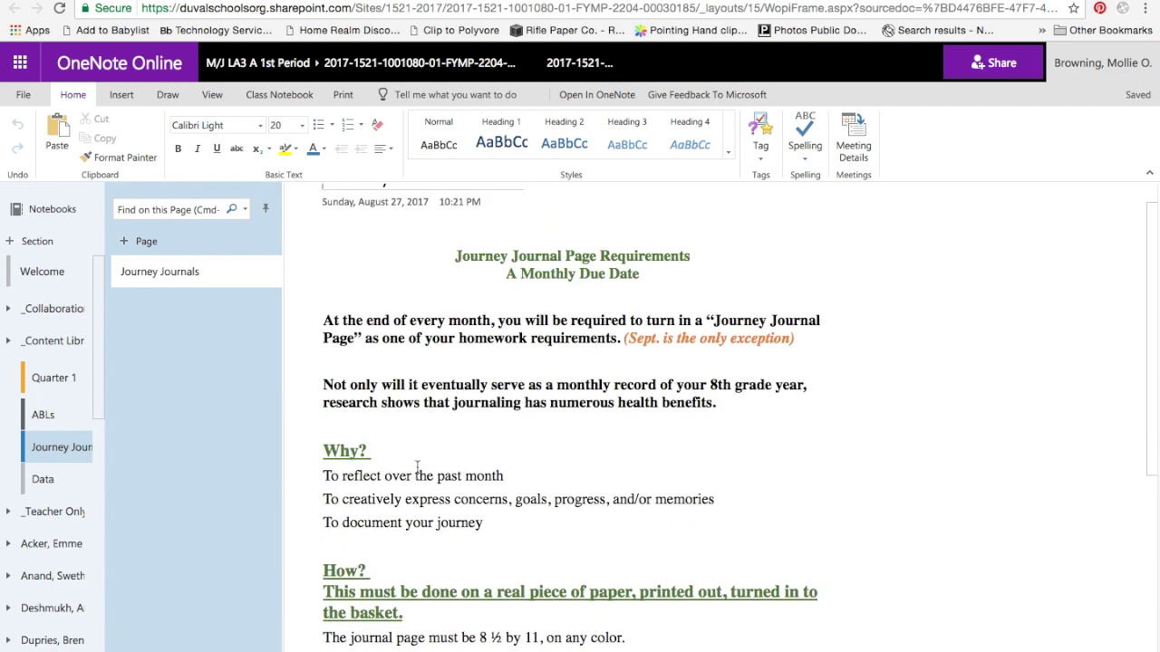
scroll(417, 466, up, 1)
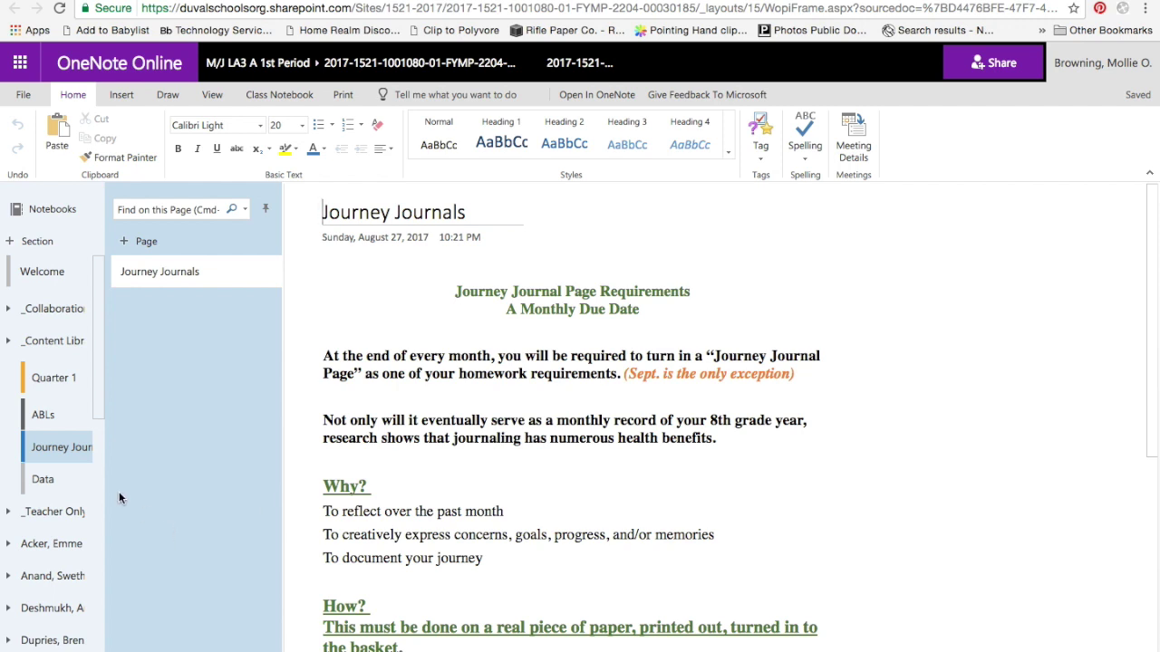
- View the content library's Data section, including the personal data tracker on the Data Chart page
click(41, 487)
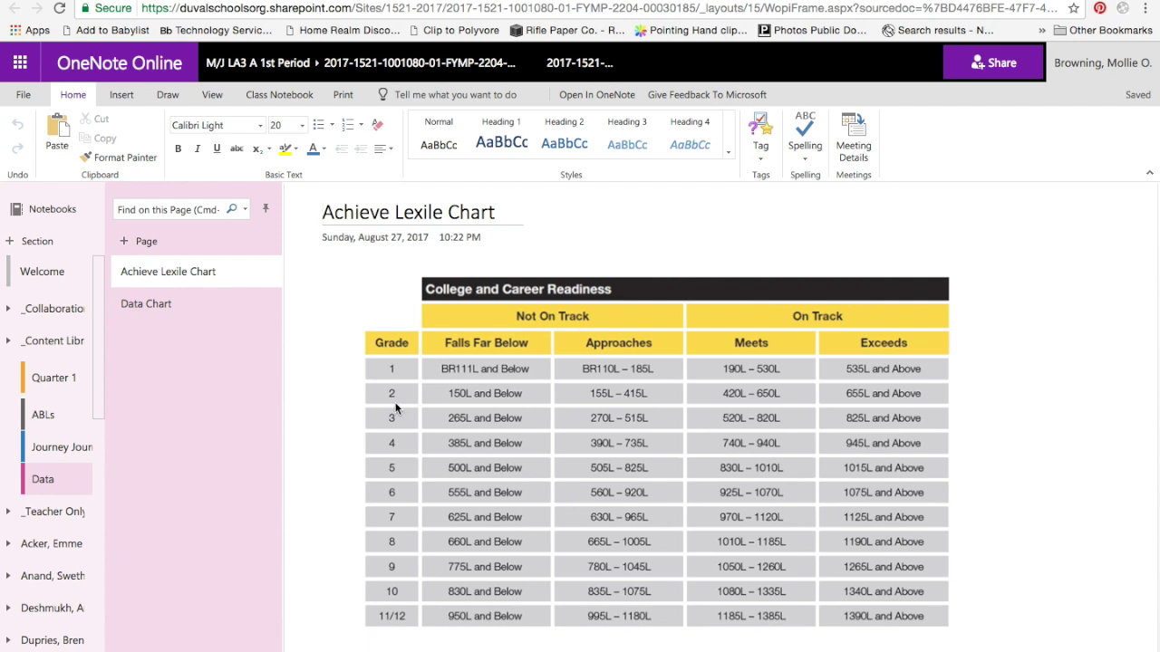
click(158, 306)
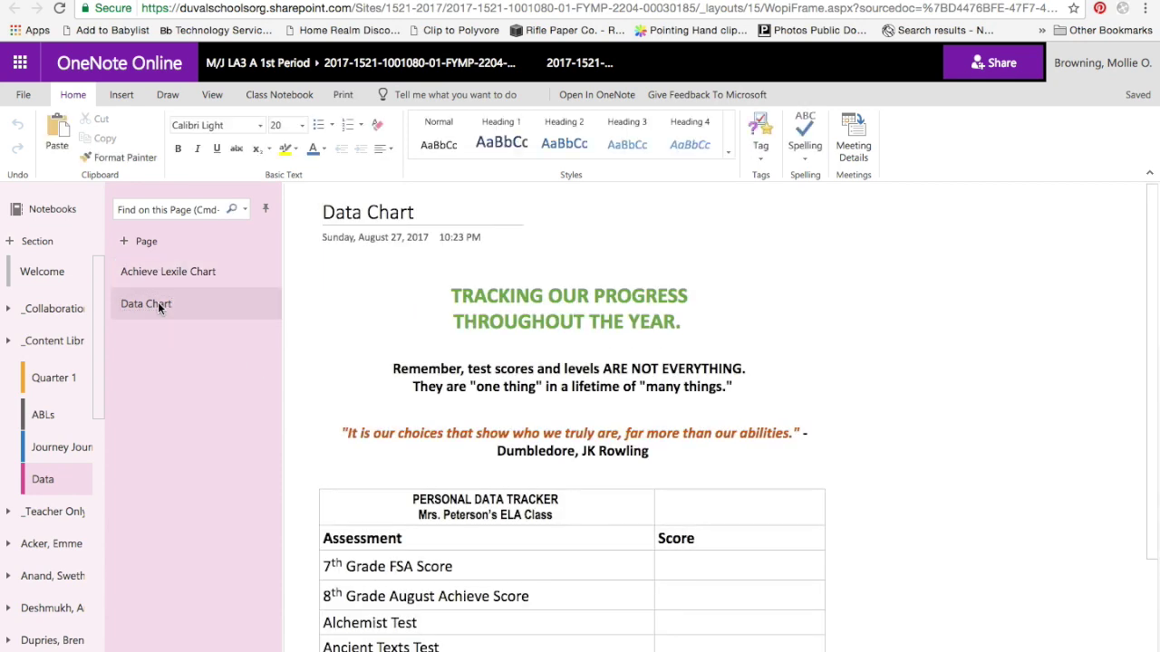
scroll(435, 434, down, 3)
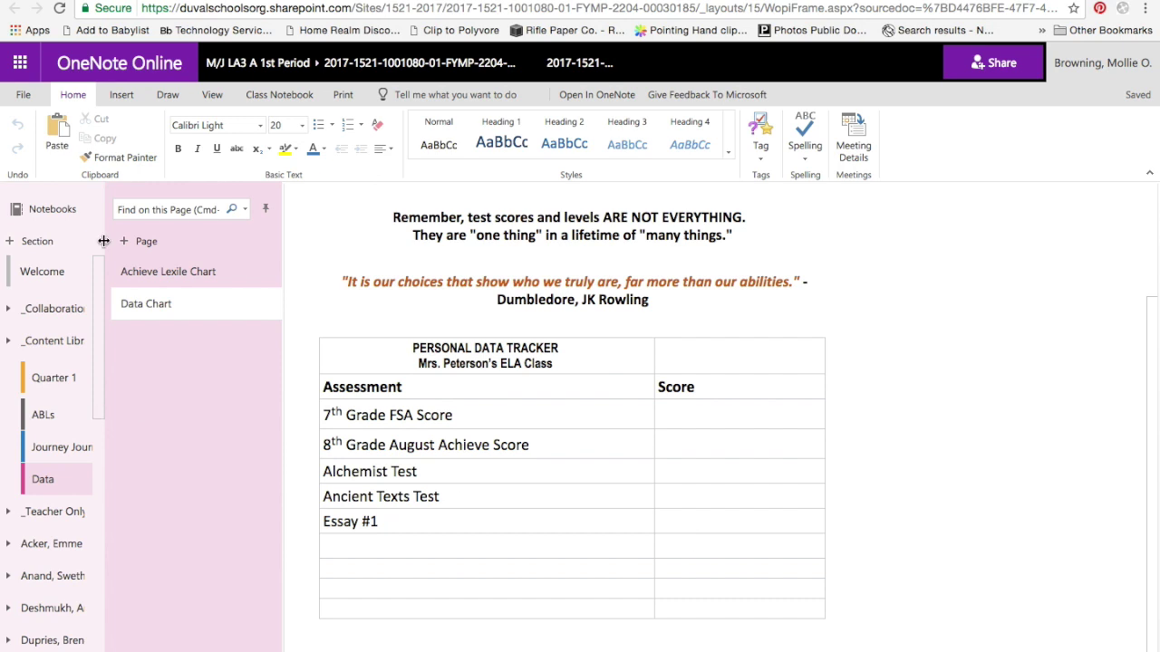
- Widen the notebook's section list to fit the full section names and look through the student sections
drag(103, 238, 215, 235)
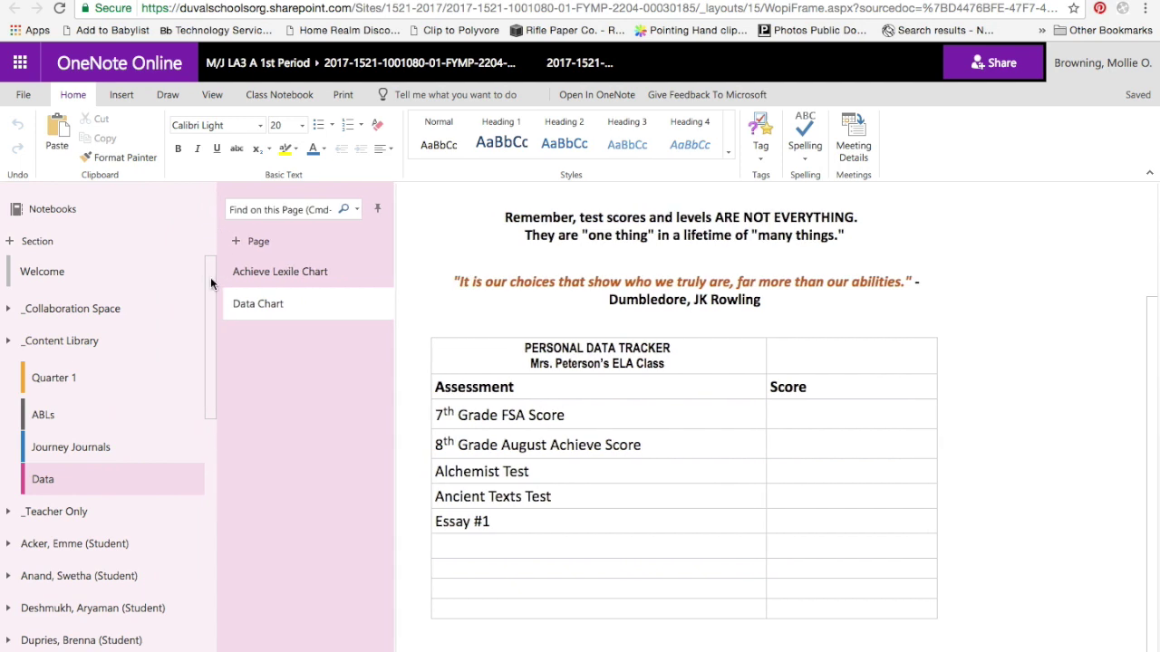
scroll(209, 314, down, 2)
drag(209, 317, 204, 369)
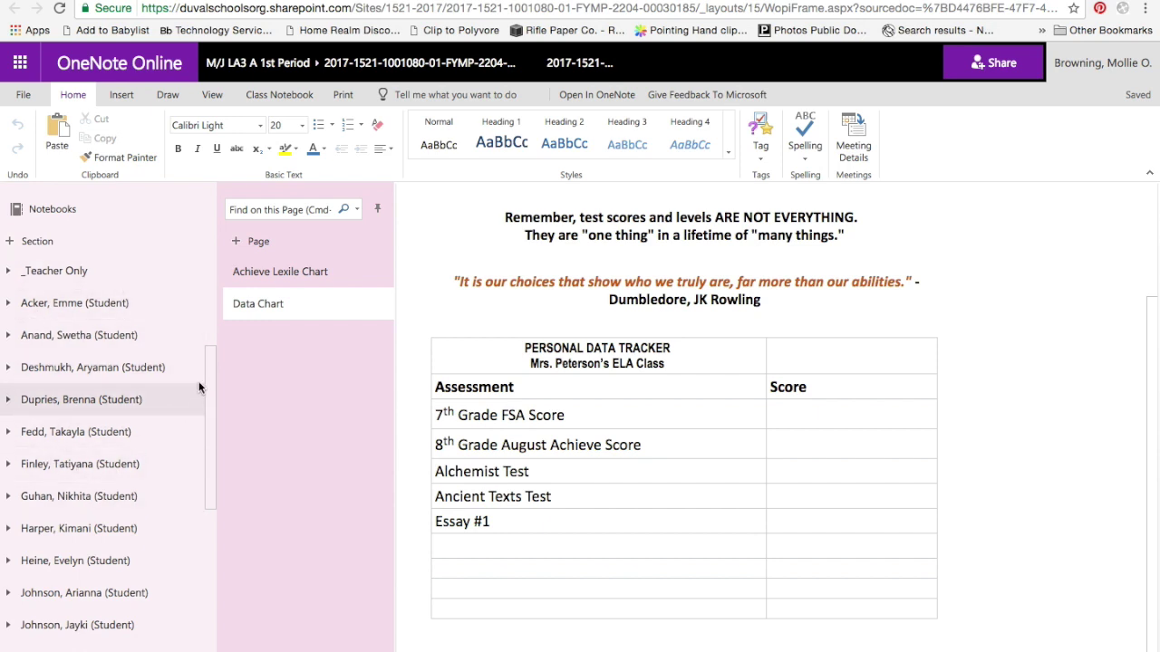
drag(209, 370, 224, 290)
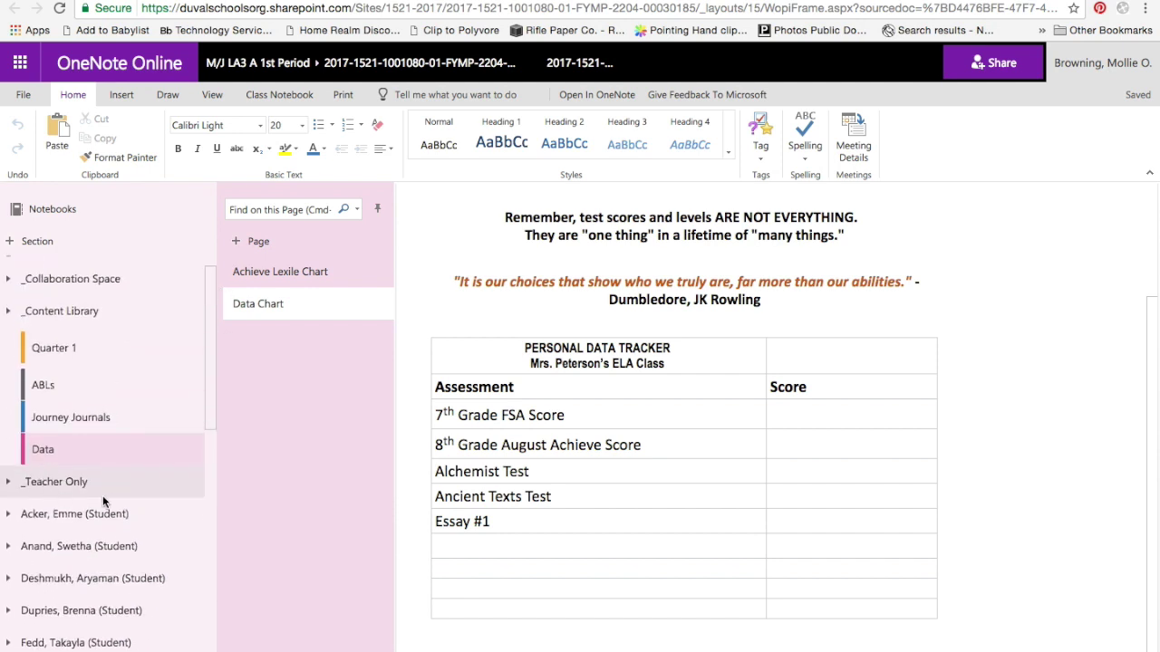
- Expand the first student's notebook sections and view the Paragraph Plan and Paragraph Rubric pages in Quarter 1
click(61, 516)
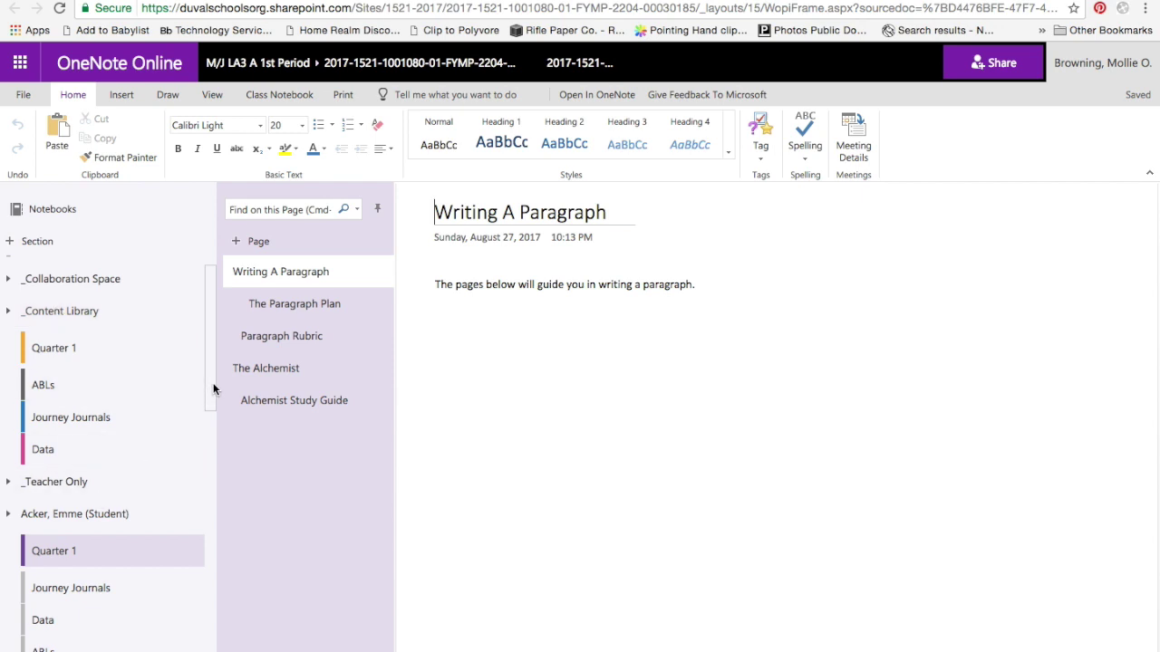
drag(212, 389, 213, 426)
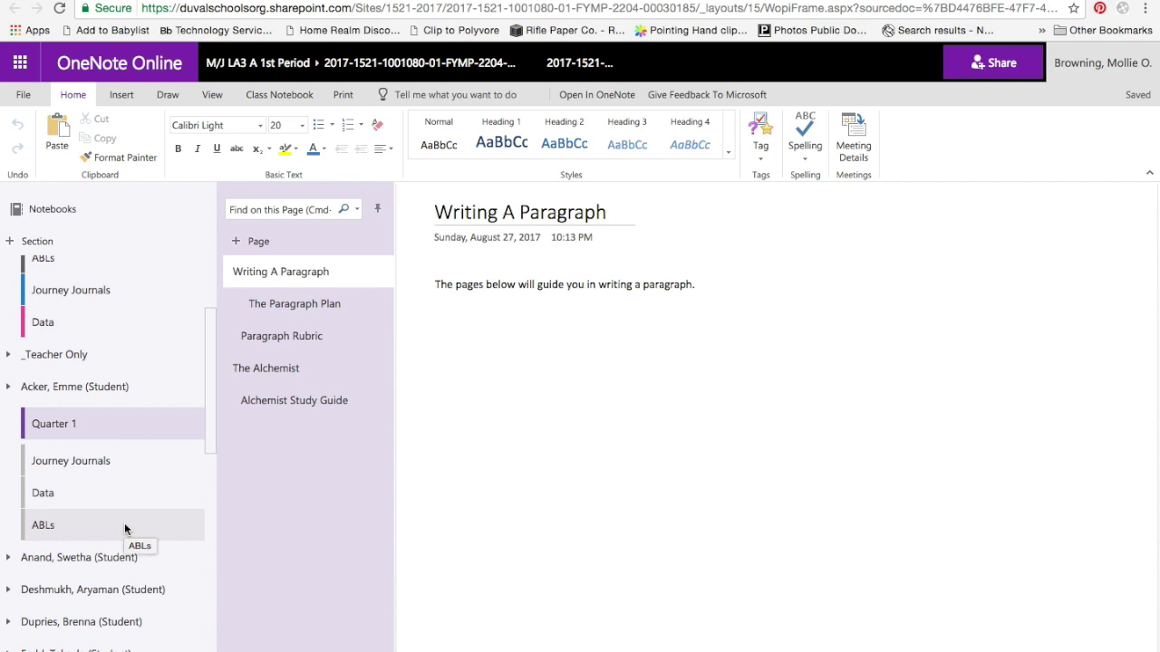
click(288, 303)
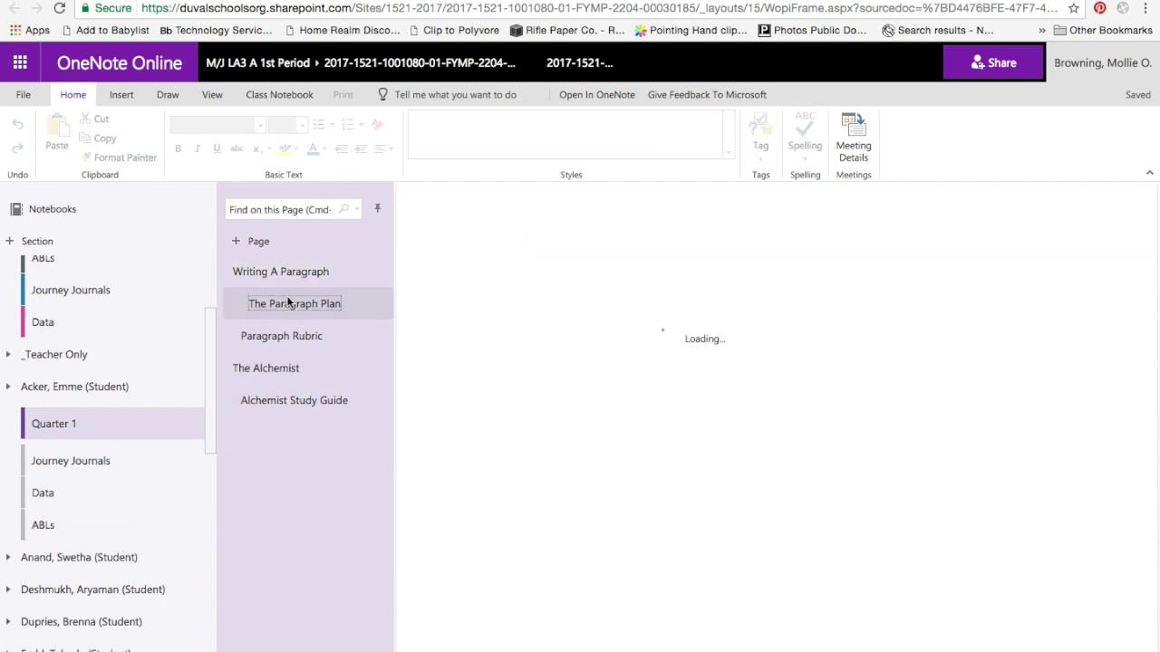
click(284, 337)
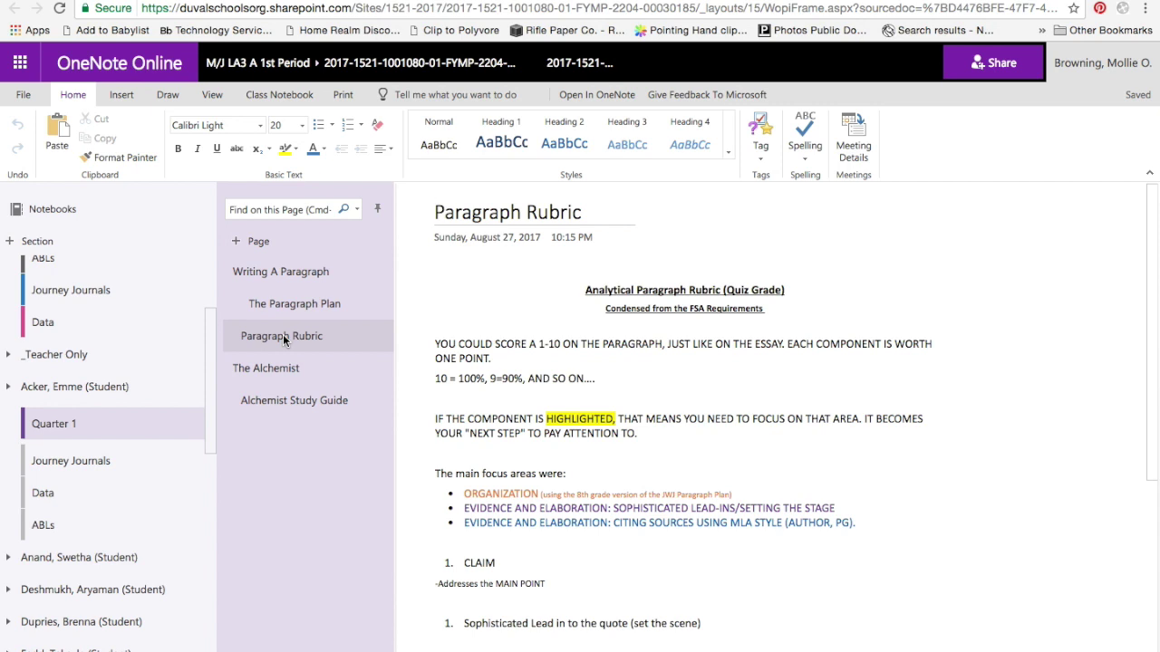
- In the student's Alchemist Study Guide, add "ANSWER: The crystal merchant was on the way to not following his dream..." below question 1
click(284, 400)
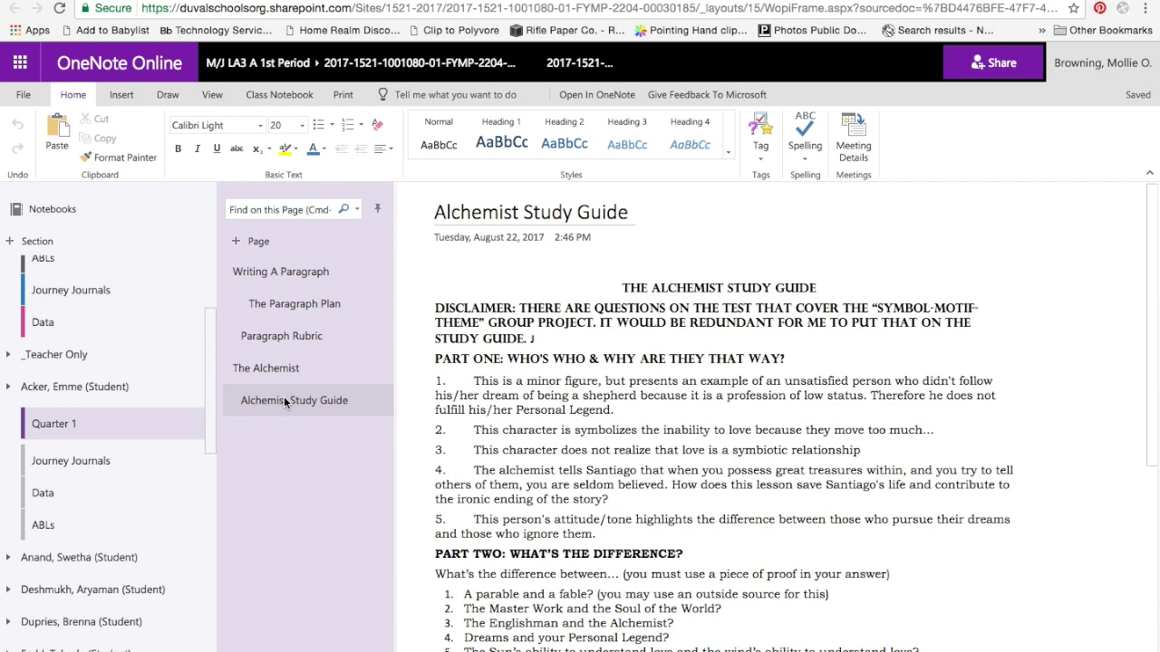
click(632, 410)
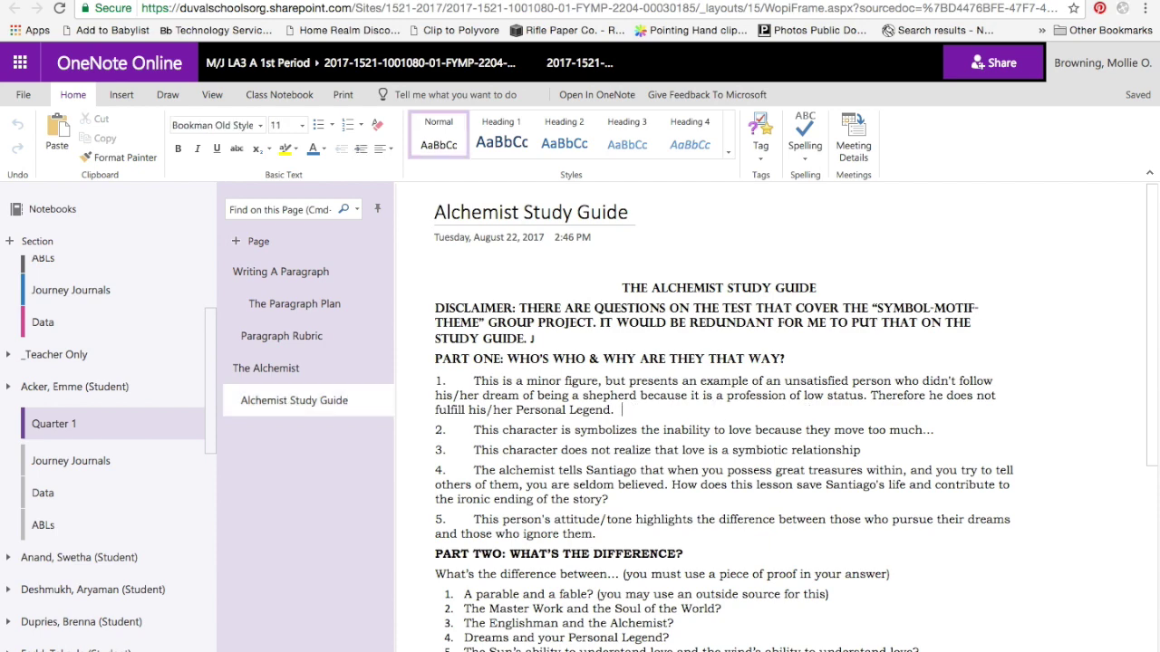
key(Return)
key(Return)
text(ANSWER:)
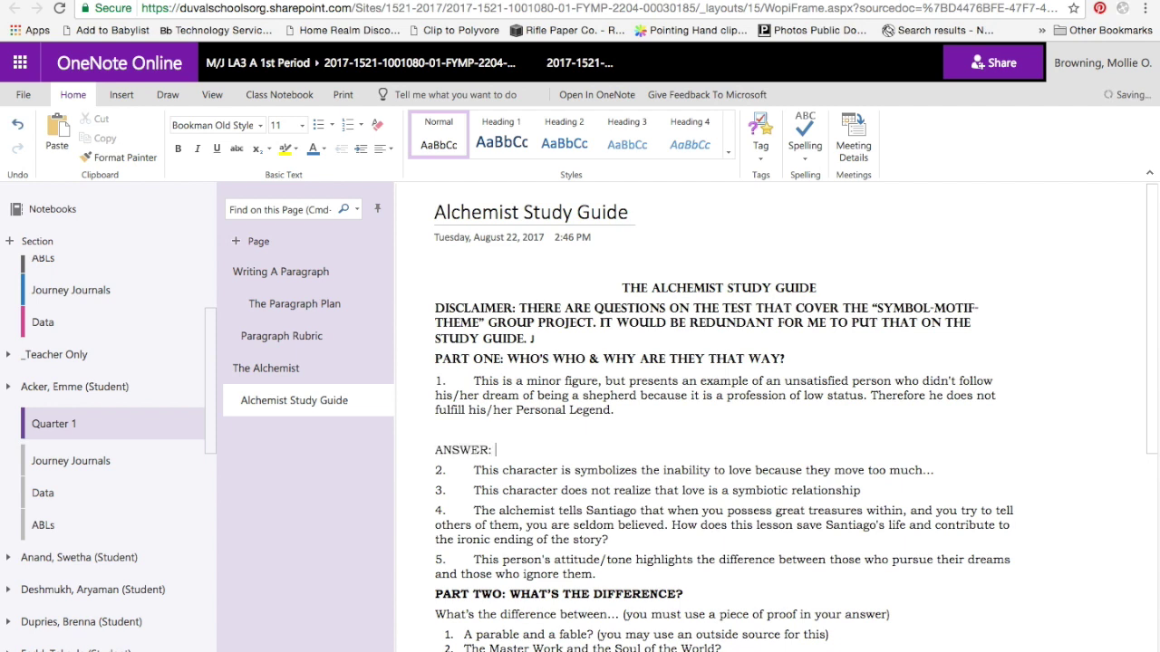
text( The crystal merchant)
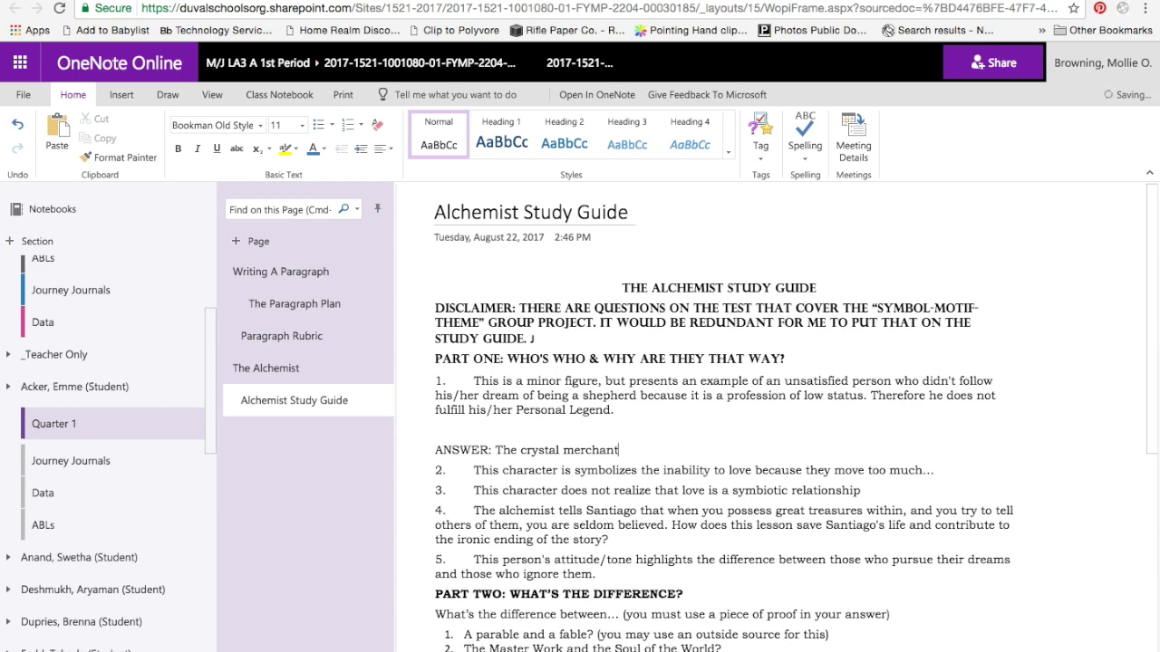
text( was on the way to)
text(not foolowi)
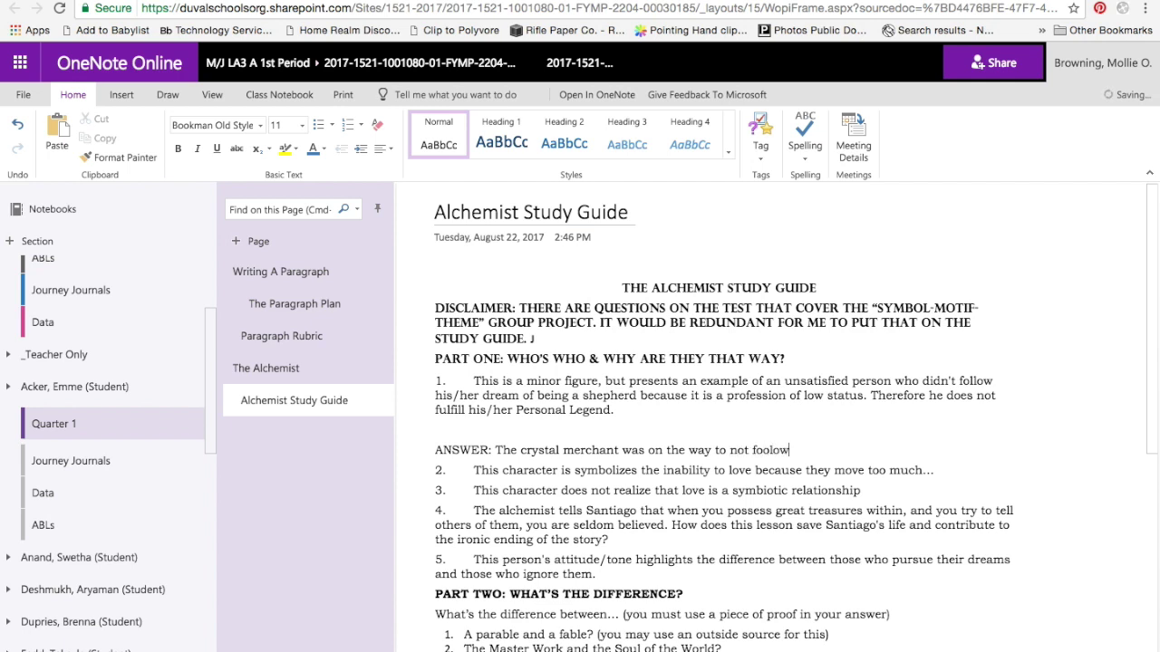
key(BackSpace)
key(BackSpace)
key(BackSpace)
key(BackSpace)
key(BackSpace)
text(llowing his dream...)
key(Return)
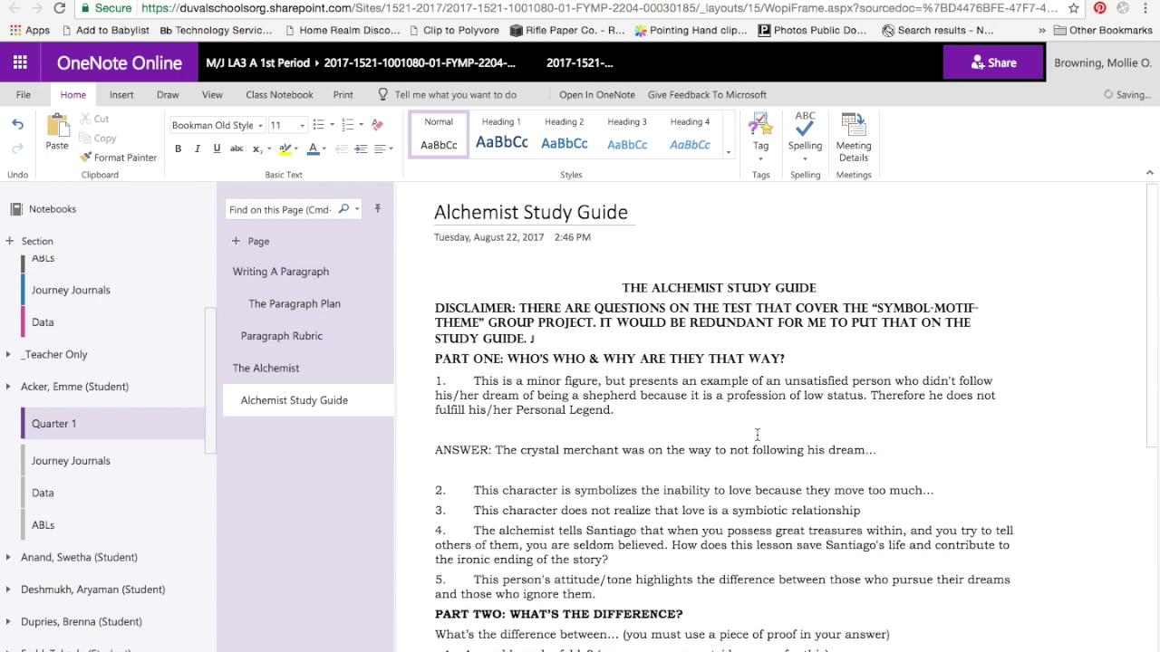
- Highlight the whole ANSWER line below question 1 in yellow
triple_click(466, 457)
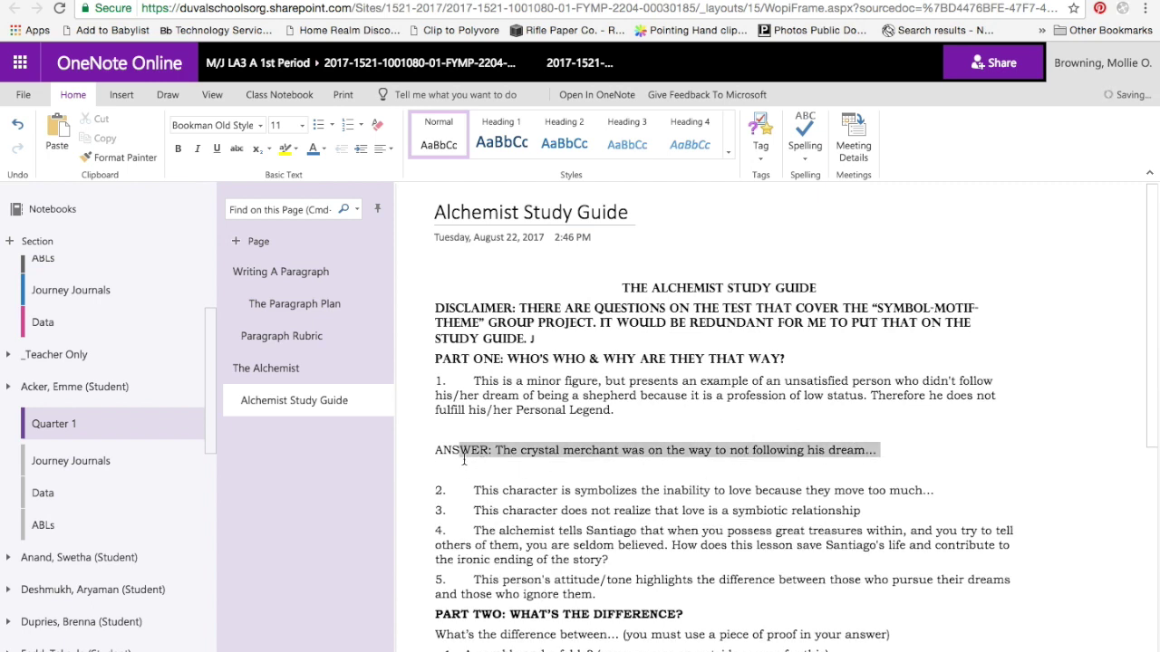
click(294, 150)
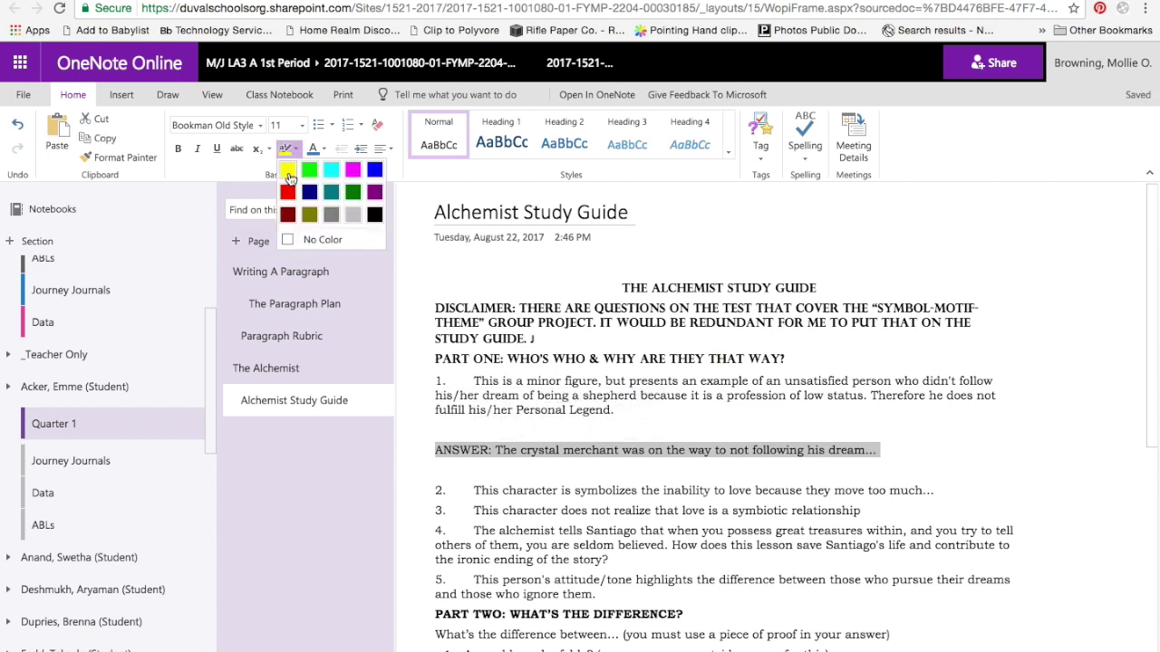
click(287, 169)
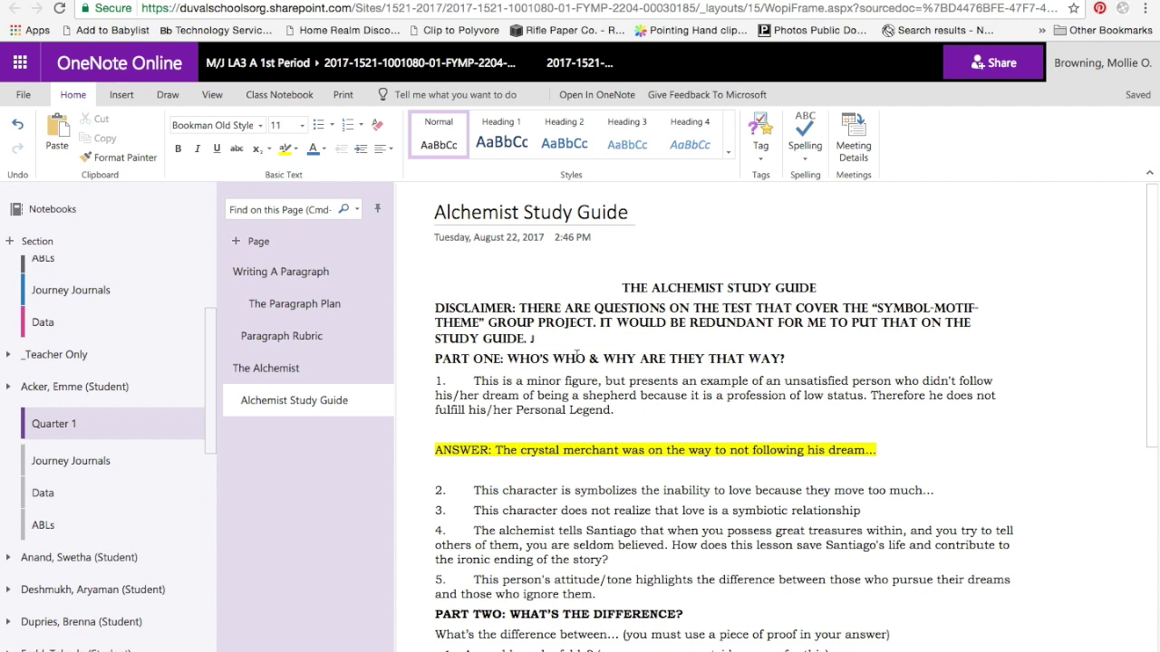
- Open the student's Paragraph Rubric page and look over the available fonts, highlight colours and insertable content
click(317, 347)
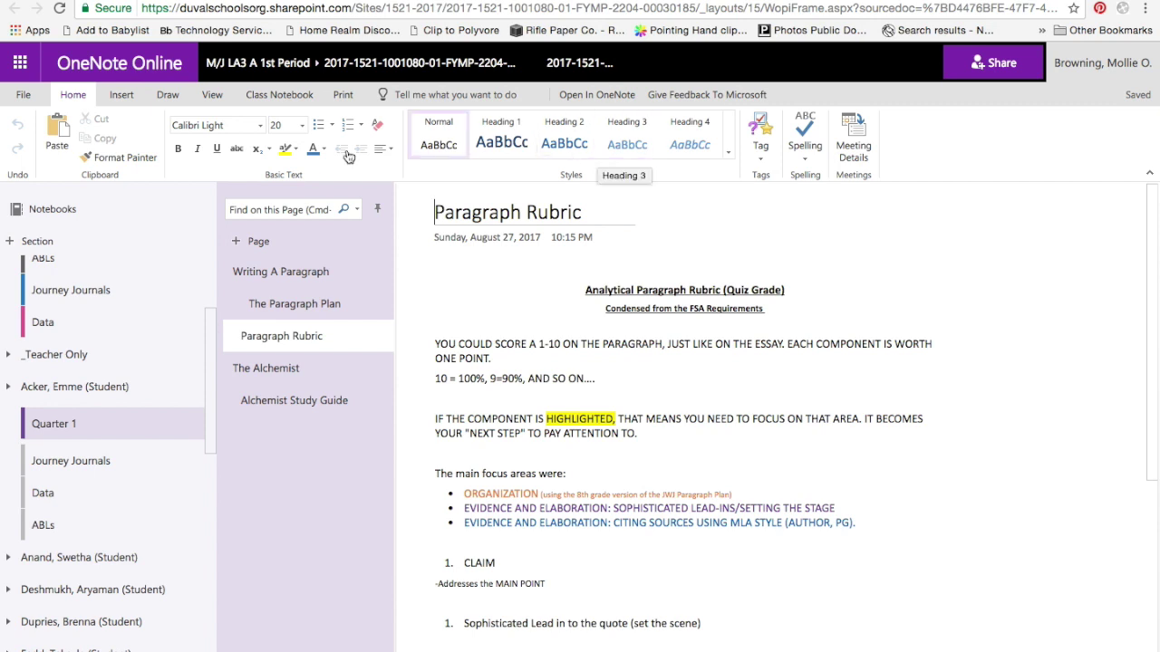
click(259, 129)
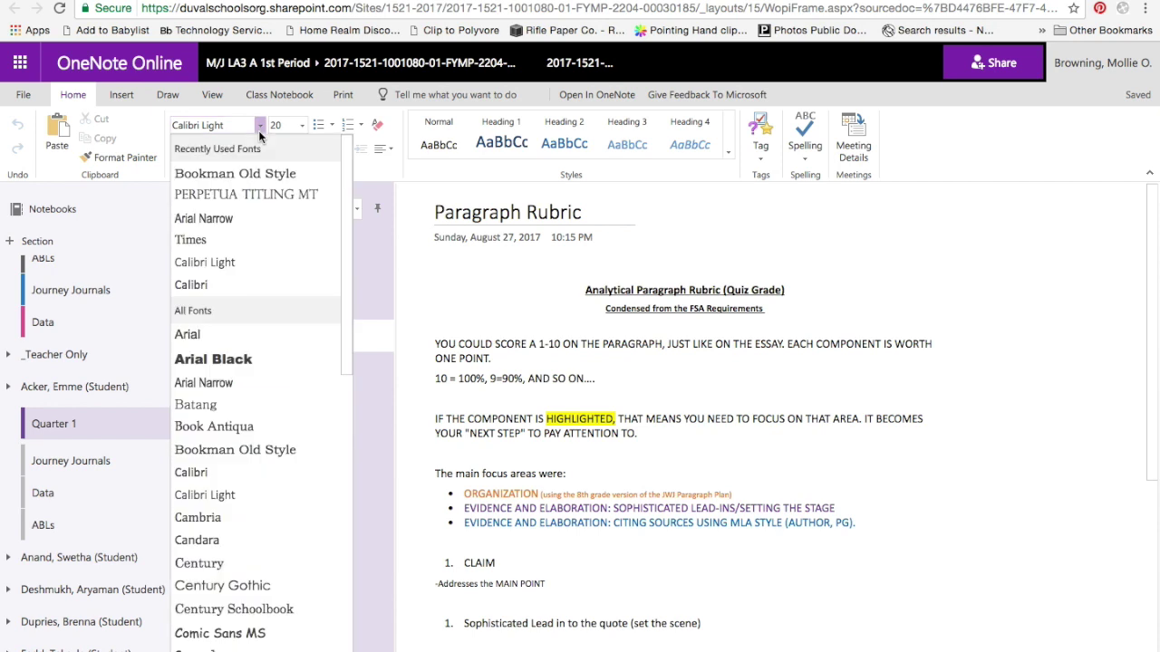
click(260, 129)
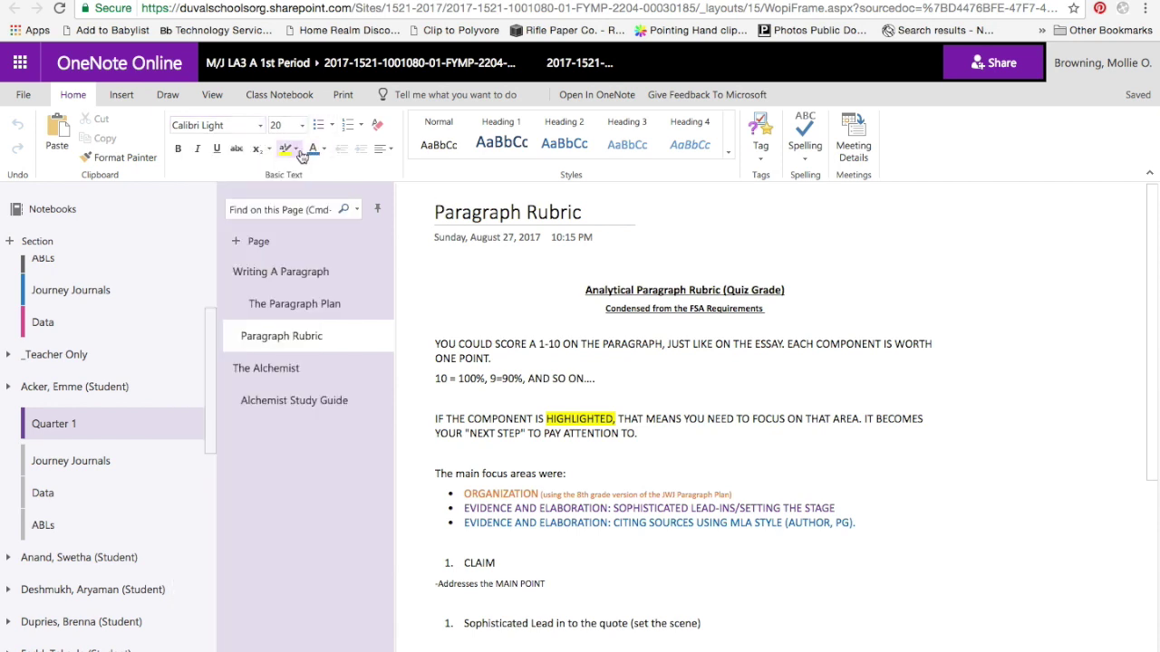
click(286, 151)
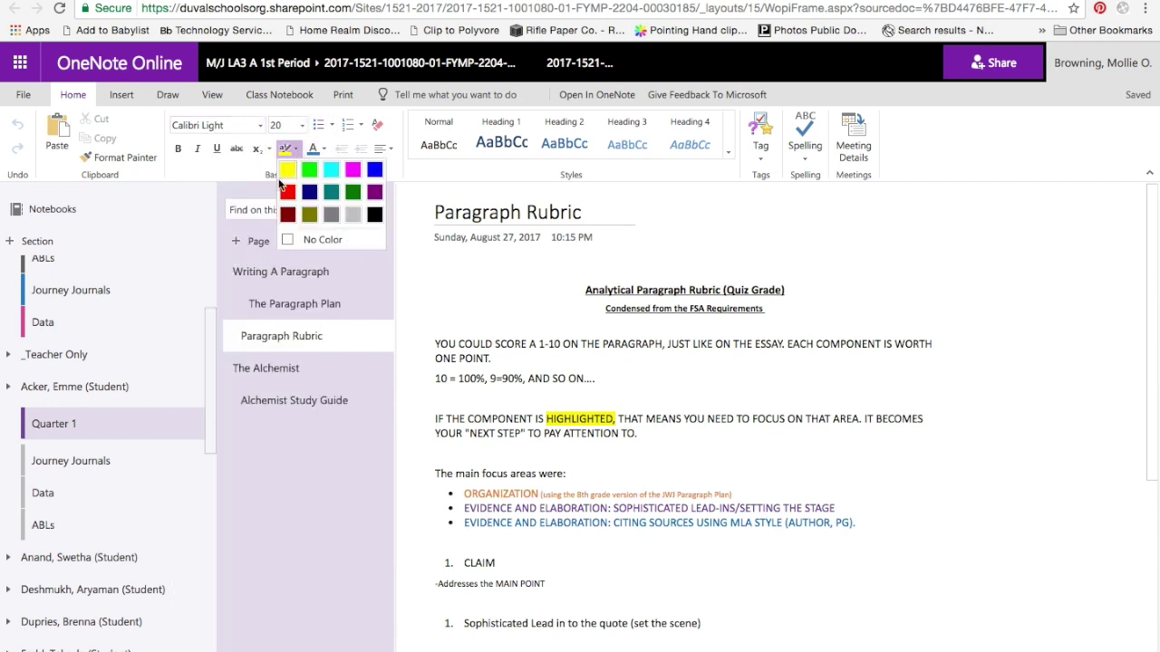
click(436, 192)
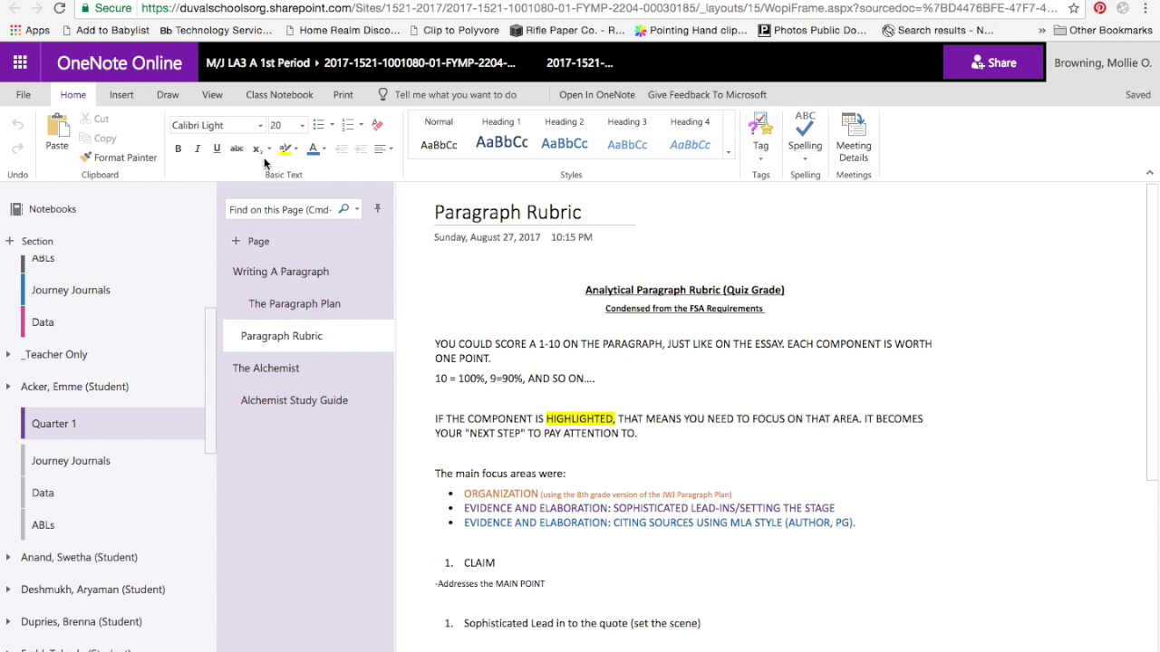
click(129, 95)
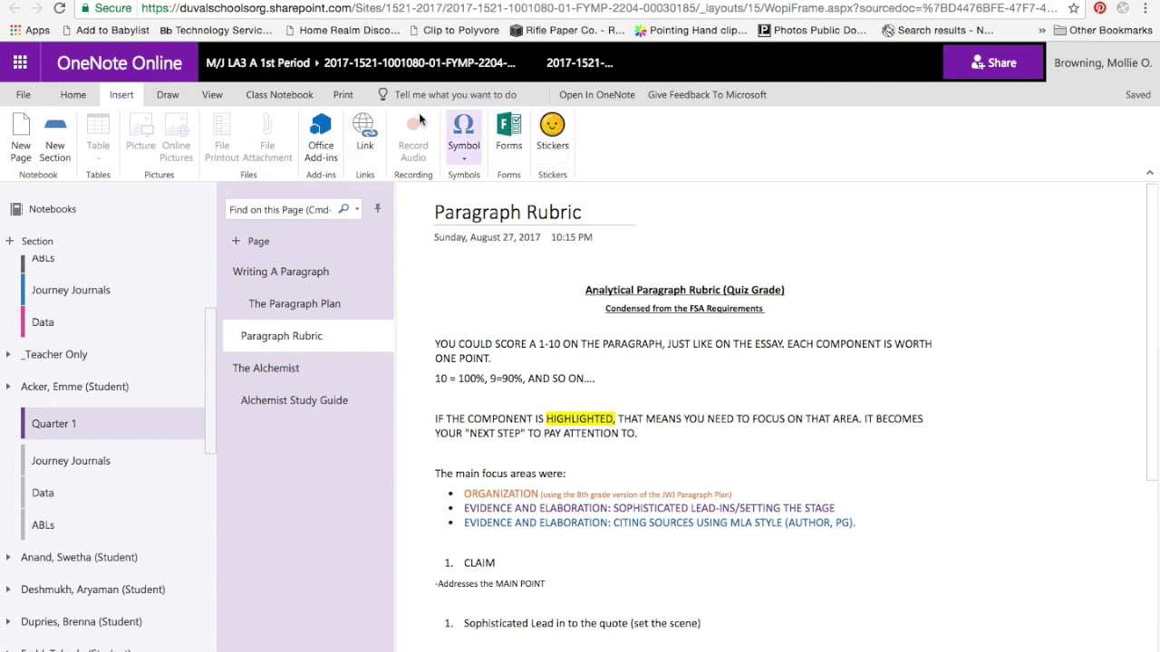
- Draw a large black pen check mark over the opening text of the Paragraph Rubric page, and undo it
click(167, 98)
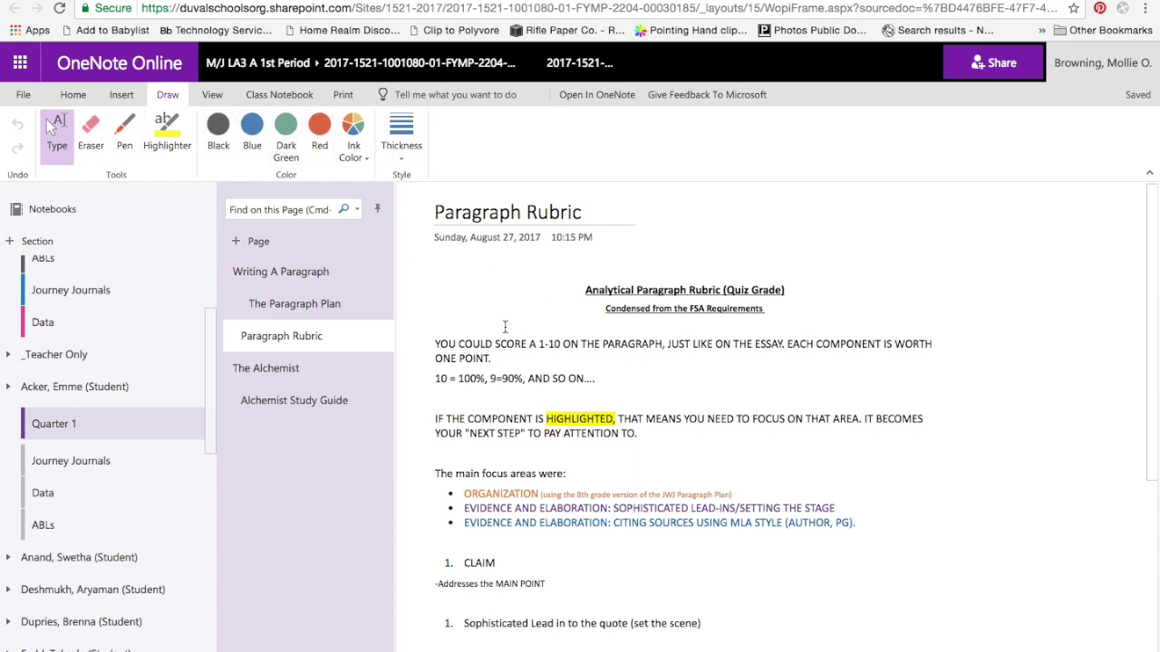
click(124, 132)
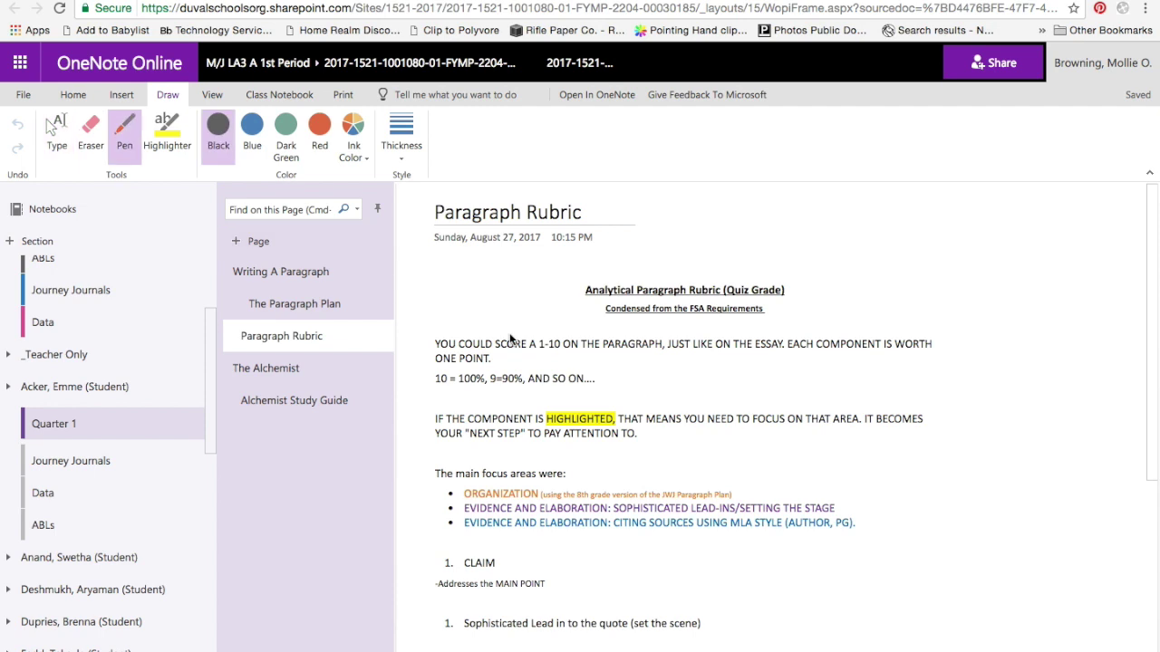
drag(491, 330, 581, 252)
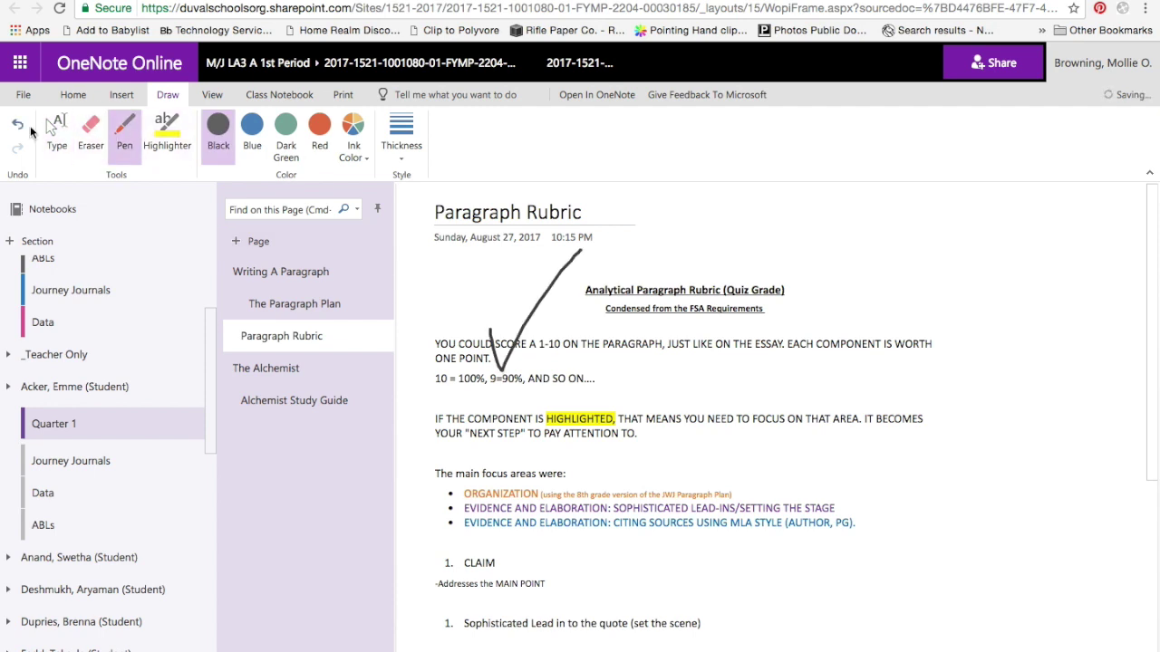
click(15, 127)
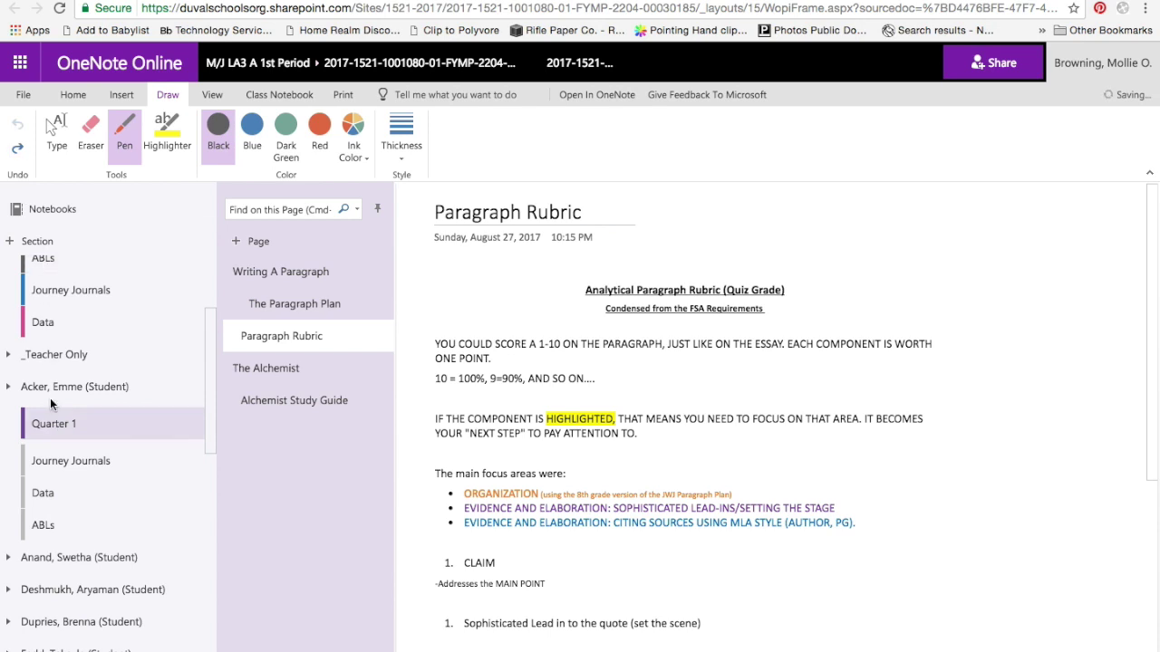
- Open the Content Library's Quarter 1 section and view the notebook's file info, returning to the Writing A Paragraph page
scroll(136, 439, up, 3)
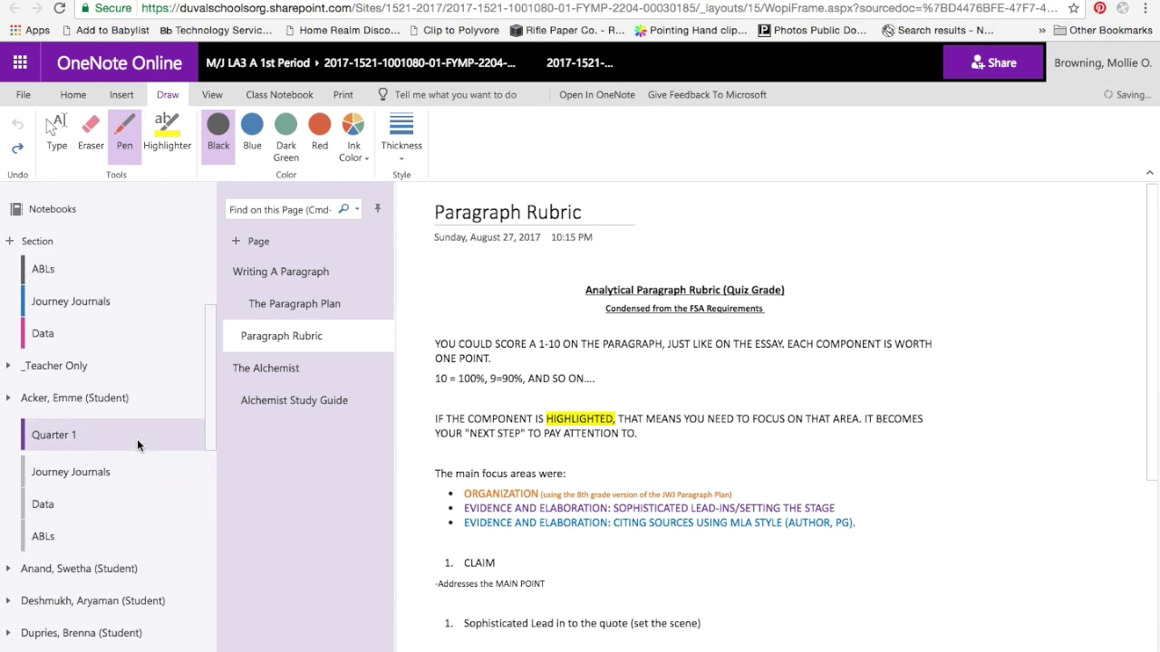
click(72, 304)
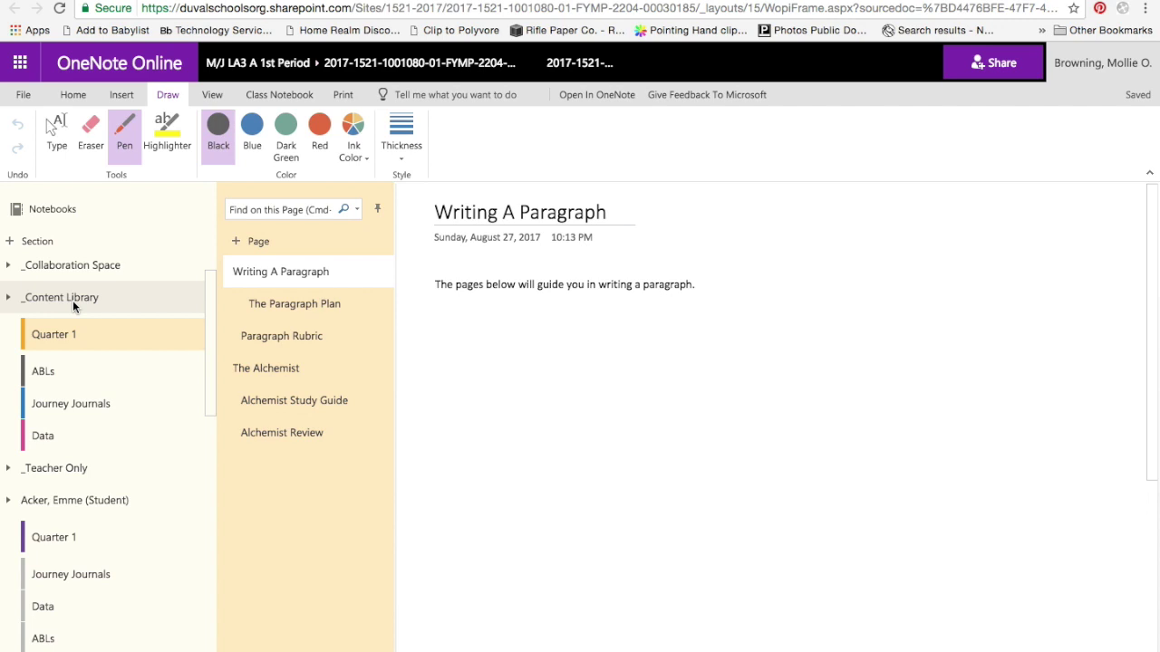
click(19, 98)
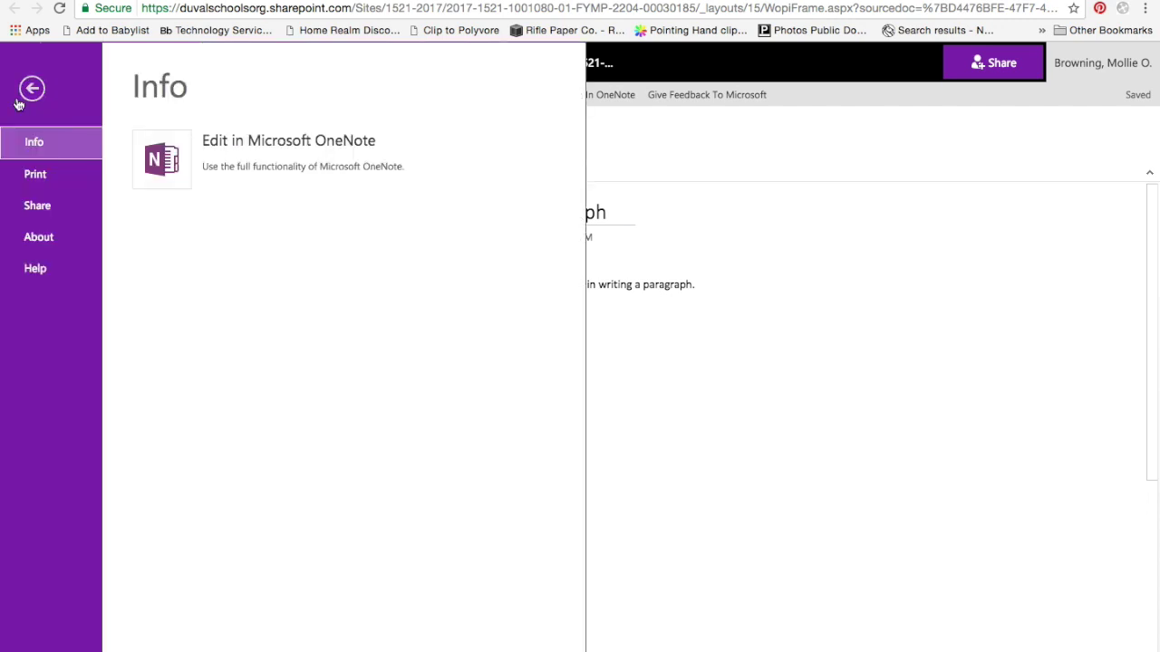
click(32, 88)
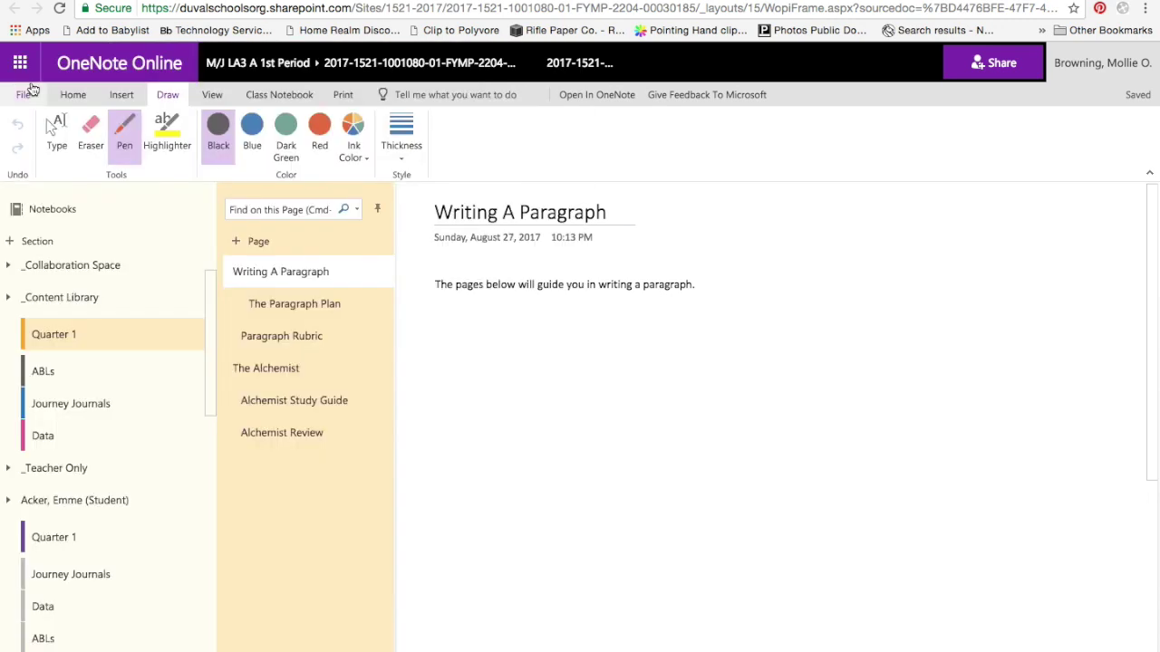